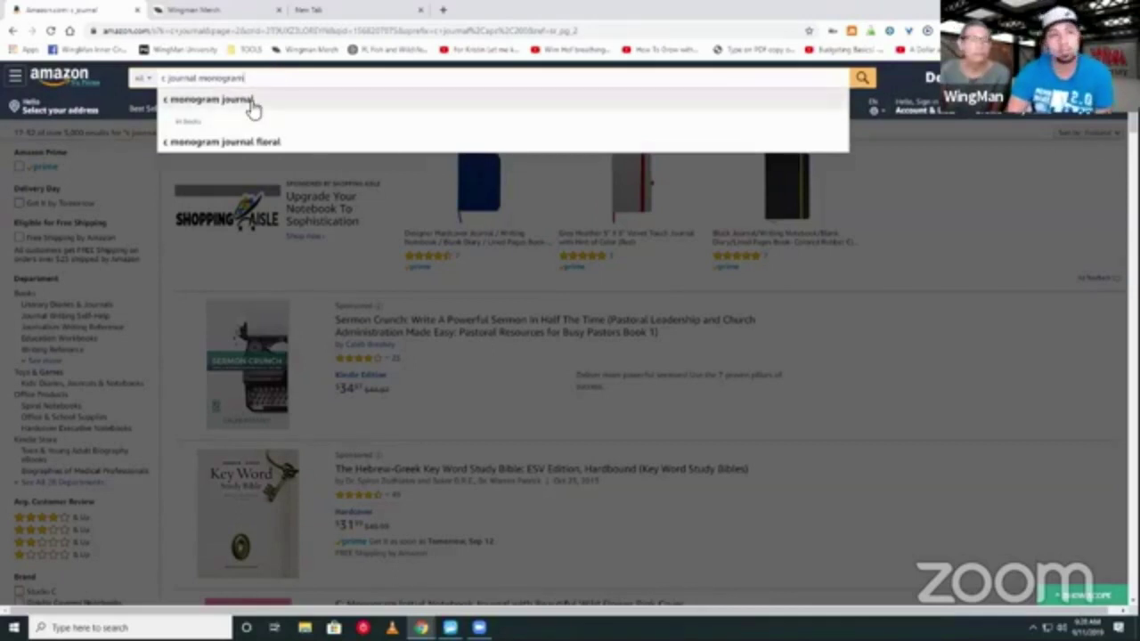
Step: Search Amazon for 'c monogram journal' using the suggested search term
click(253, 103)
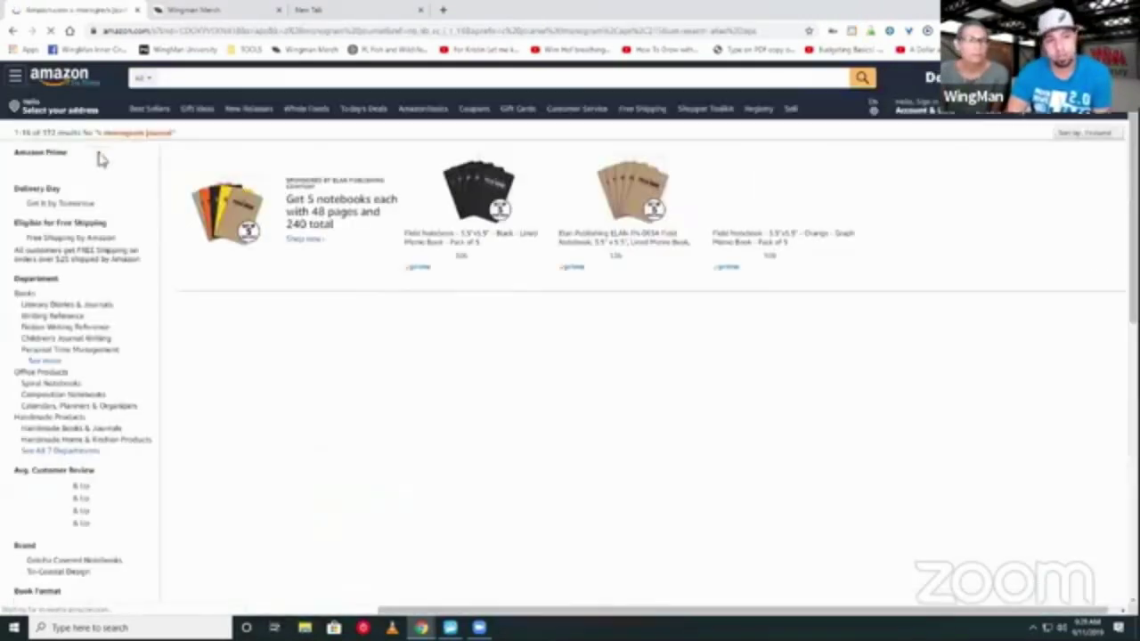
Step: Check the 172-result count and browse the journal listings, then switch to the Wingman Merch tab
drag(80, 132, 19, 133)
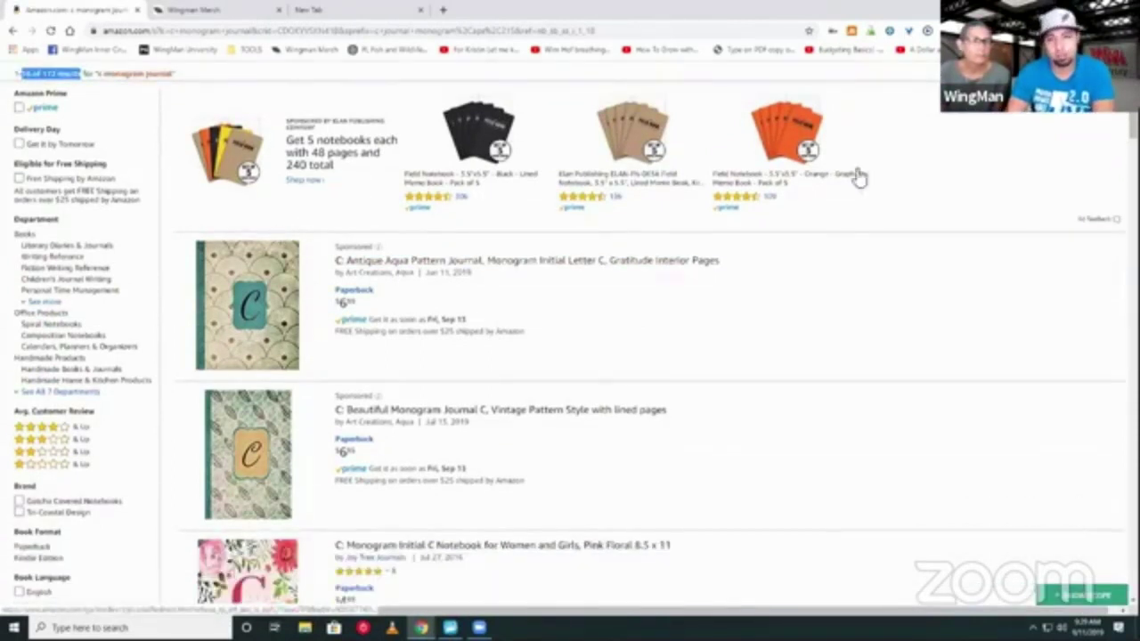
mouse_move(294, 227)
scroll(294, 357, down, 2)
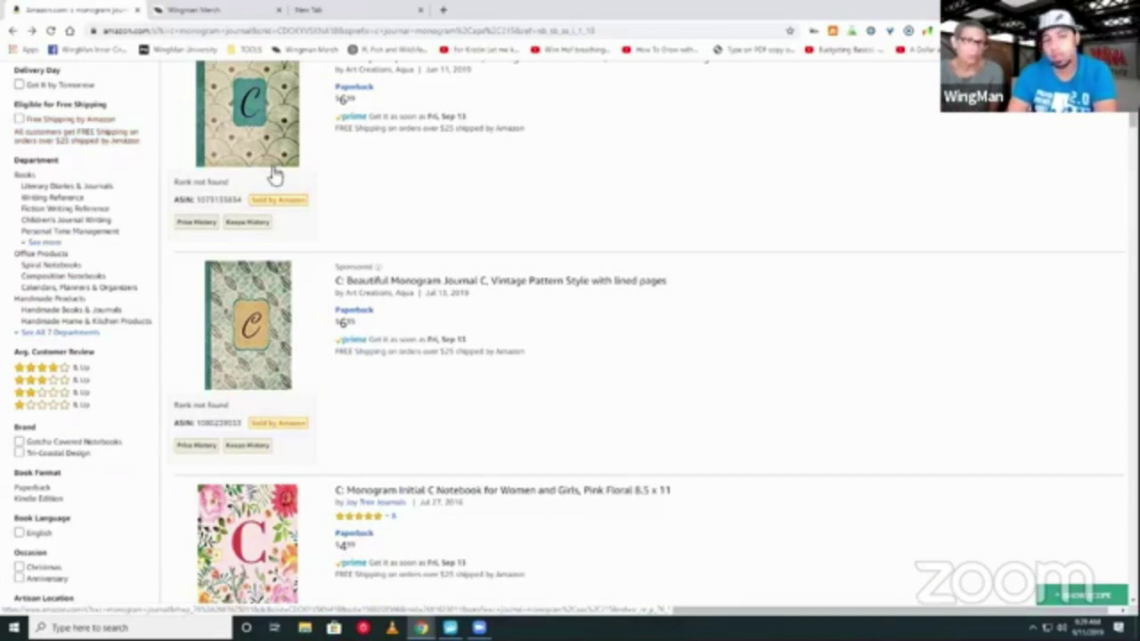
mouse_move(237, 233)
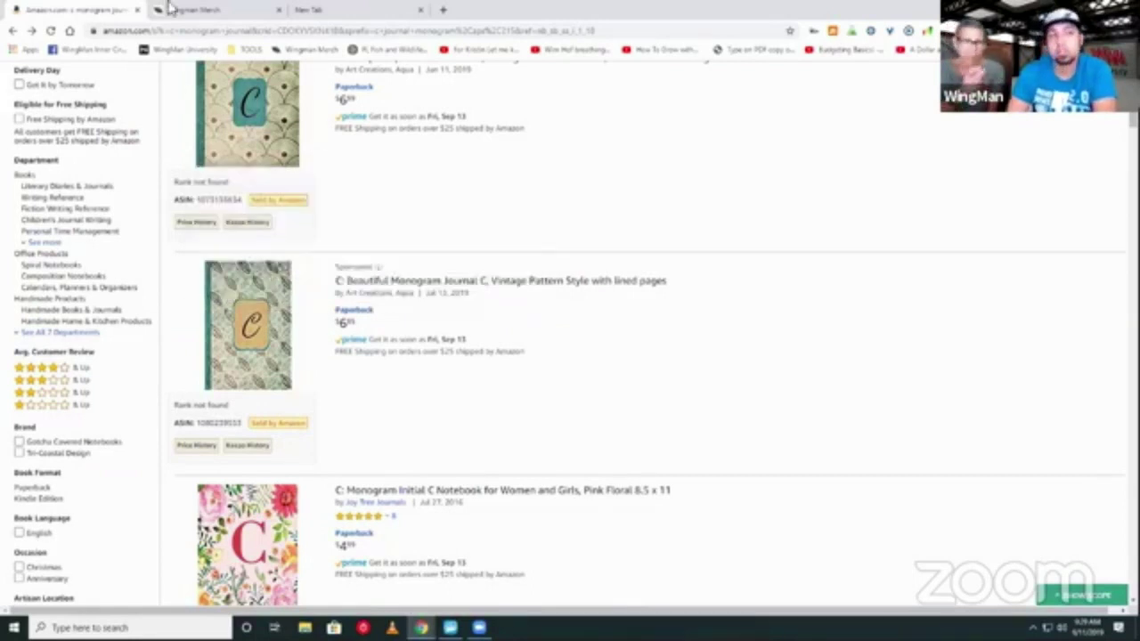
key(ctrl+Tab)
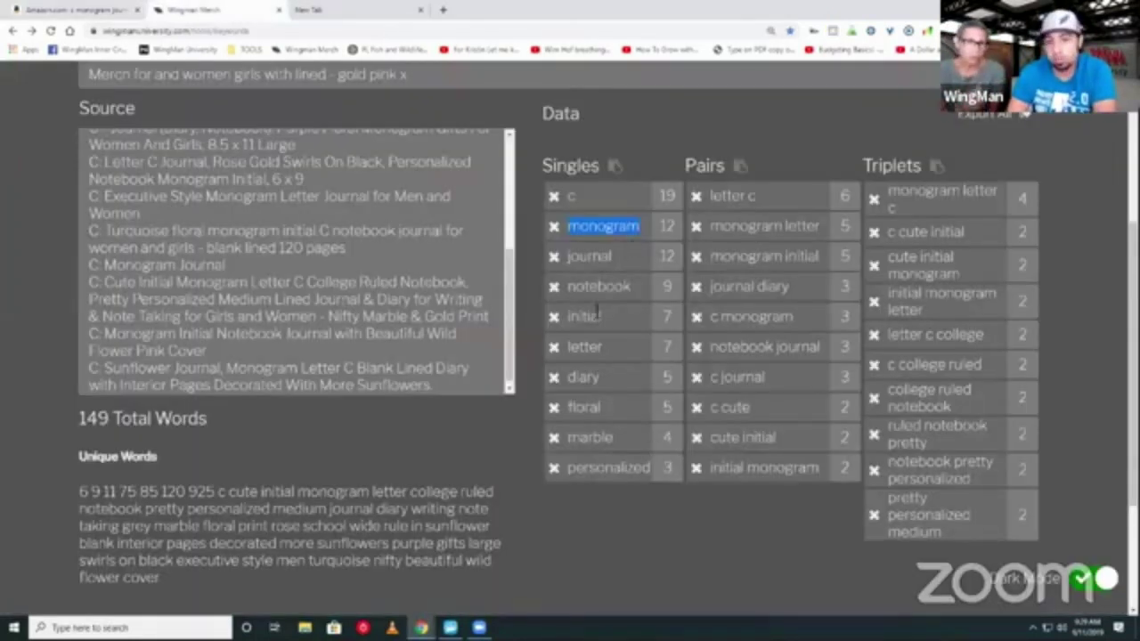
Step: Review the Singles word counts from monogram to floral and journal, then go back to Amazon
click(608, 257)
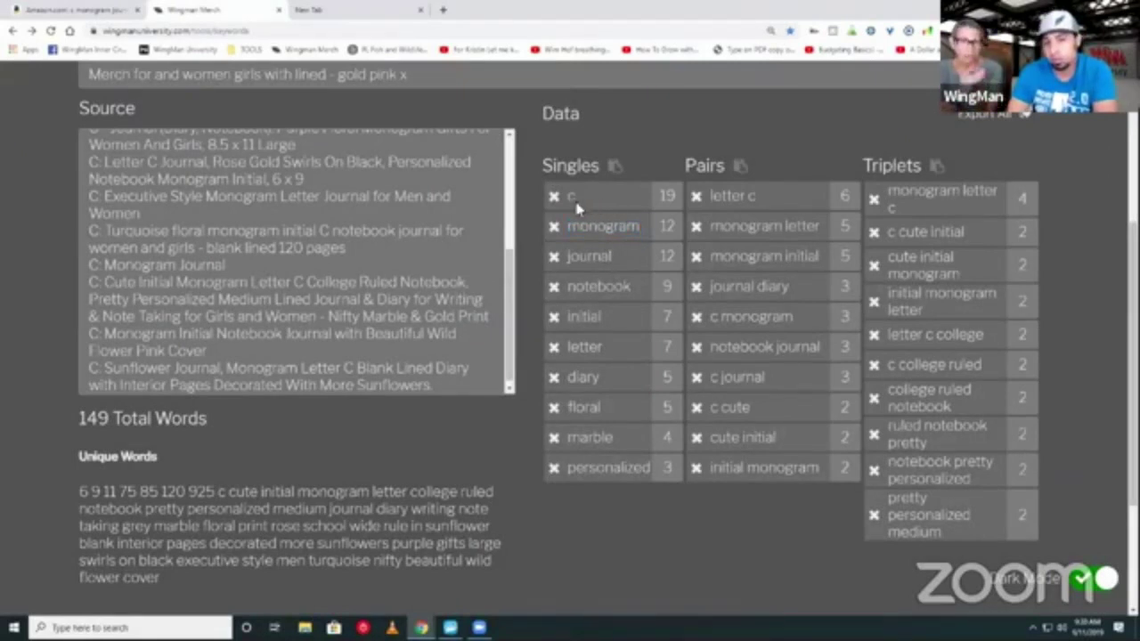
drag(581, 207, 581, 231)
click(582, 231)
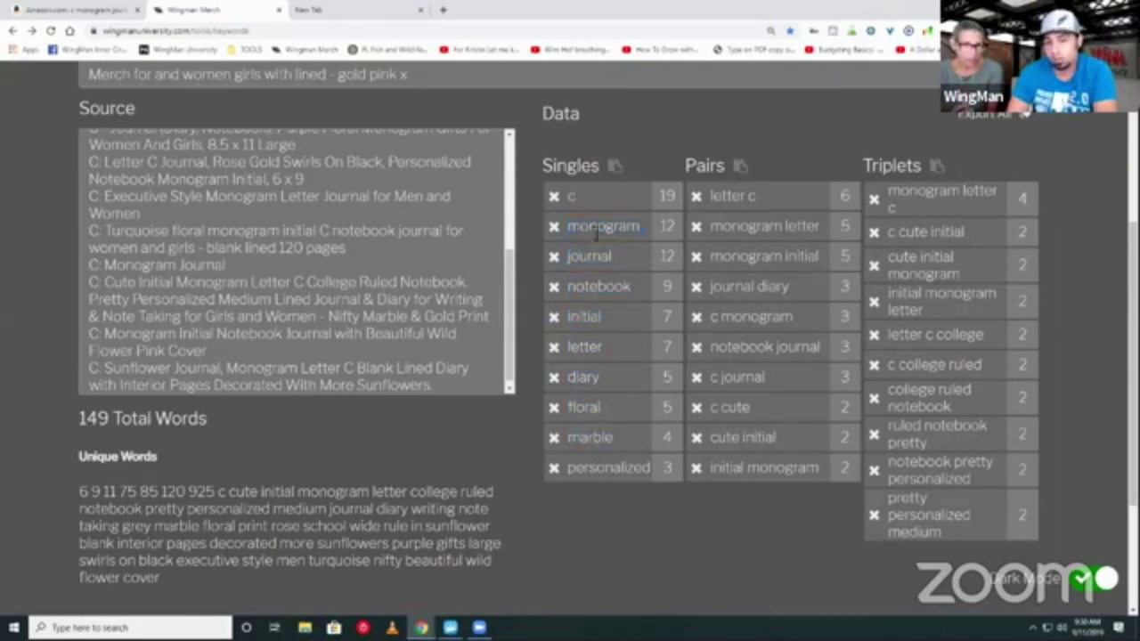
double_click(603, 254)
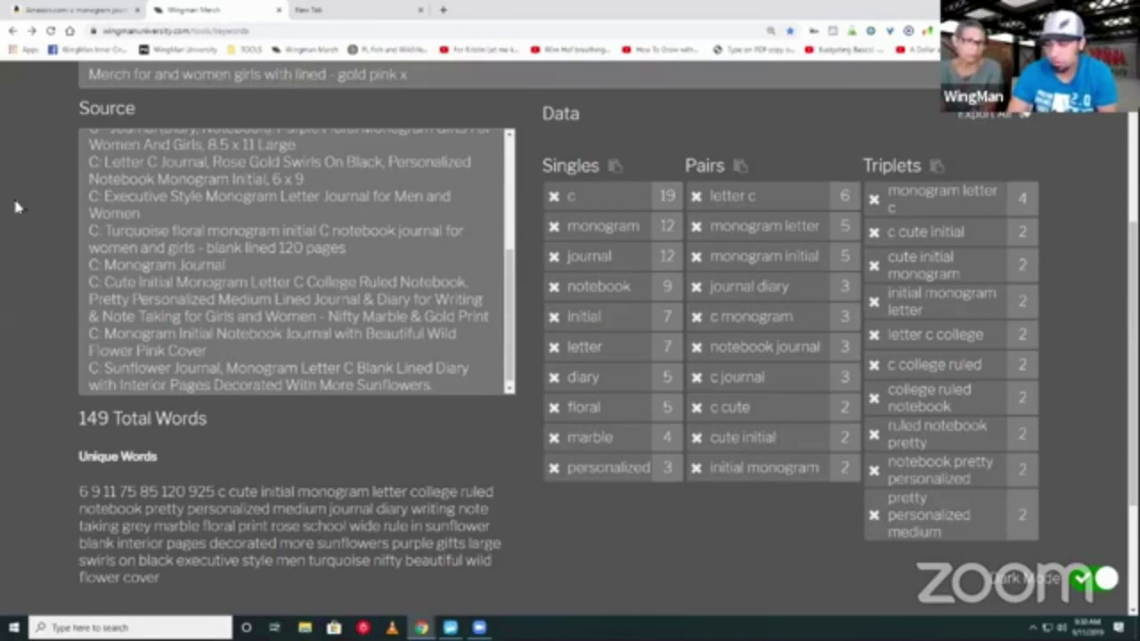
click(73, 9)
scroll(282, 247, up, 2)
mouse_move(288, 250)
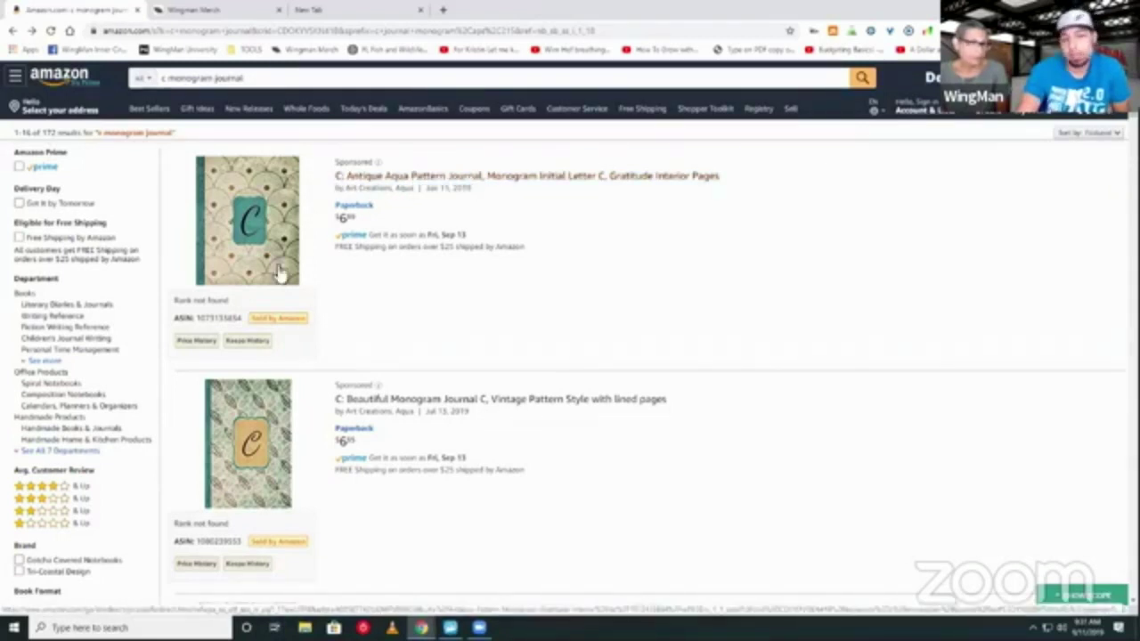
mouse_move(282, 271)
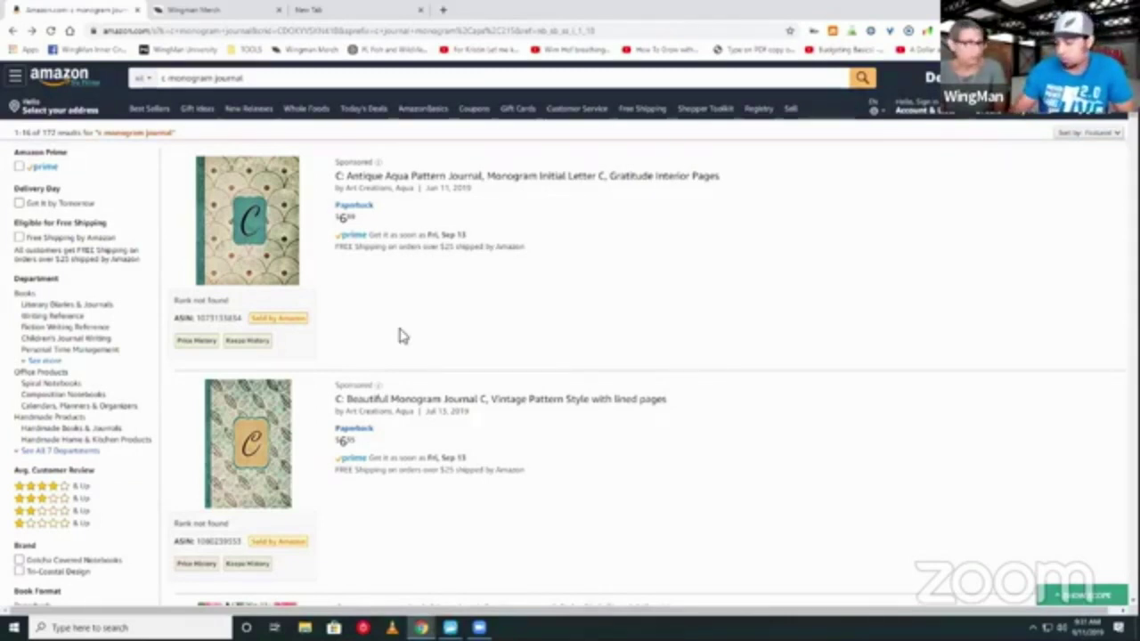
click(192, 9)
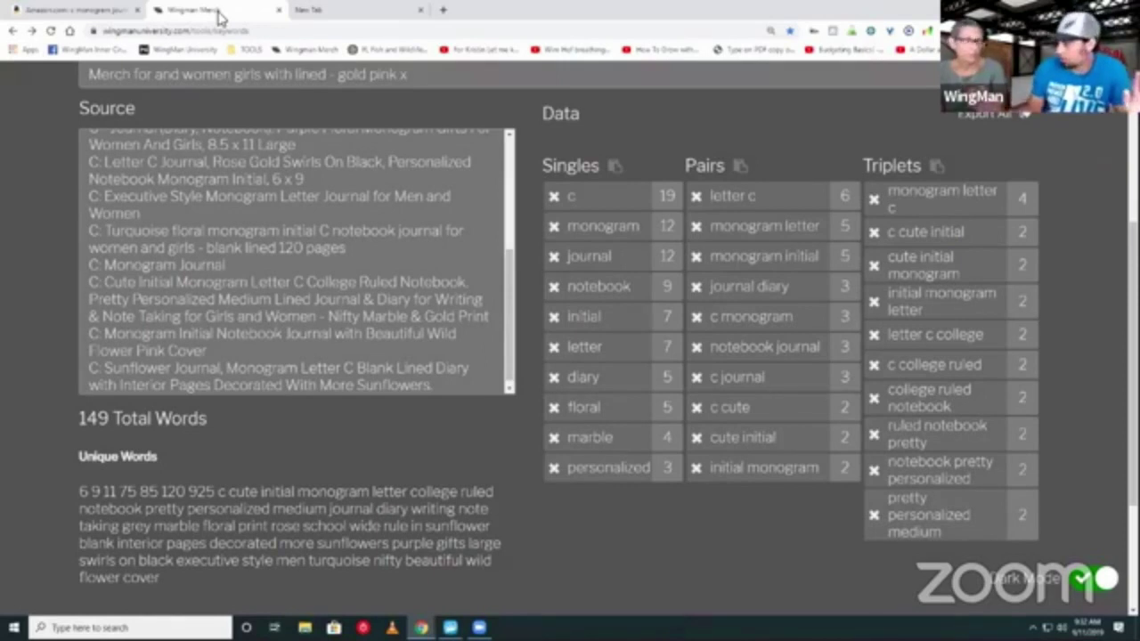
click(118, 10)
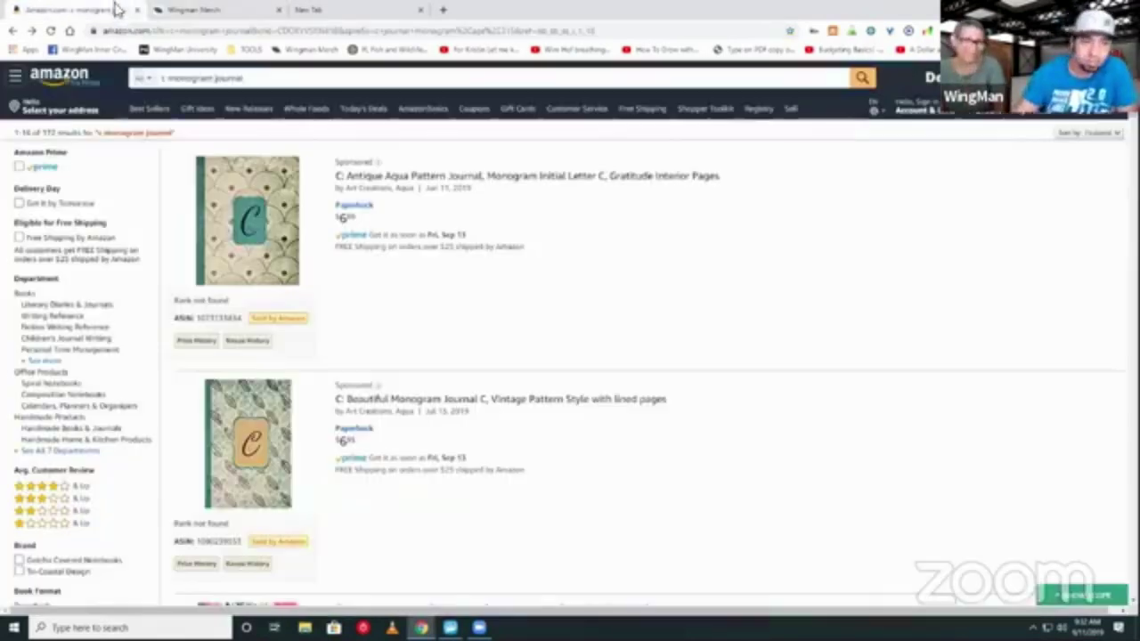
scroll(620, 258, down, 5)
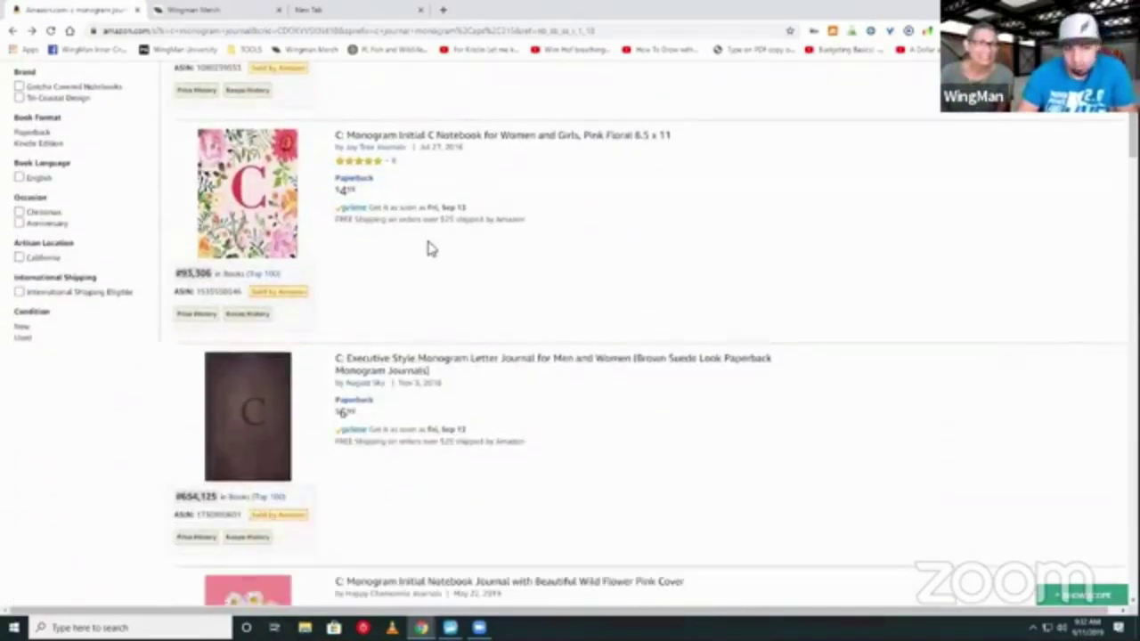
scroll(432, 245, down, 1)
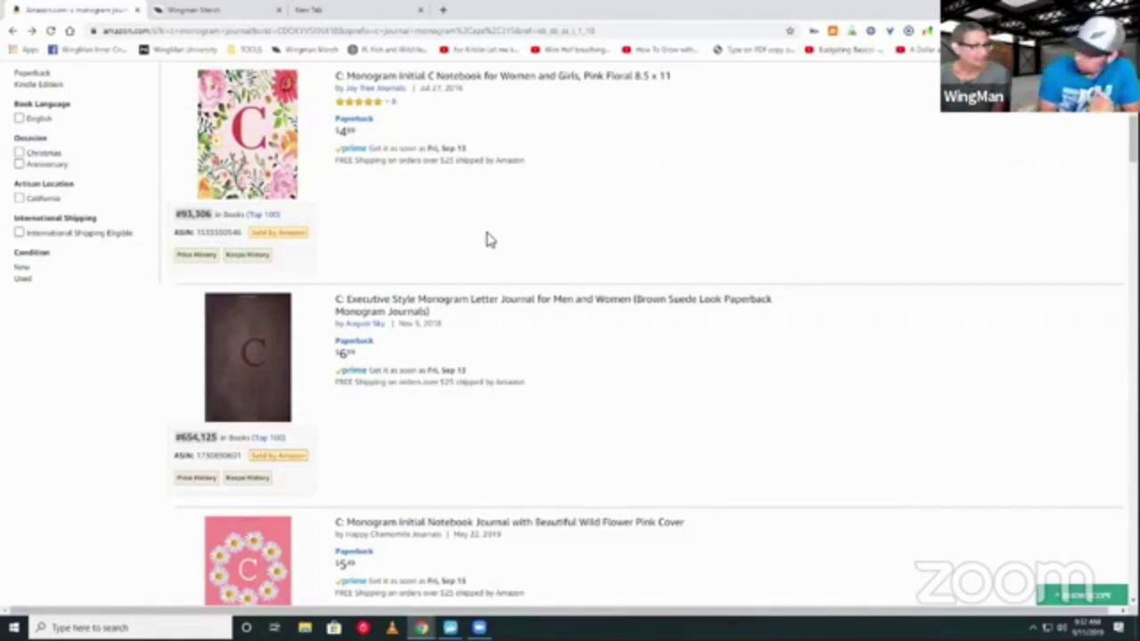
scroll(529, 308, down, 7)
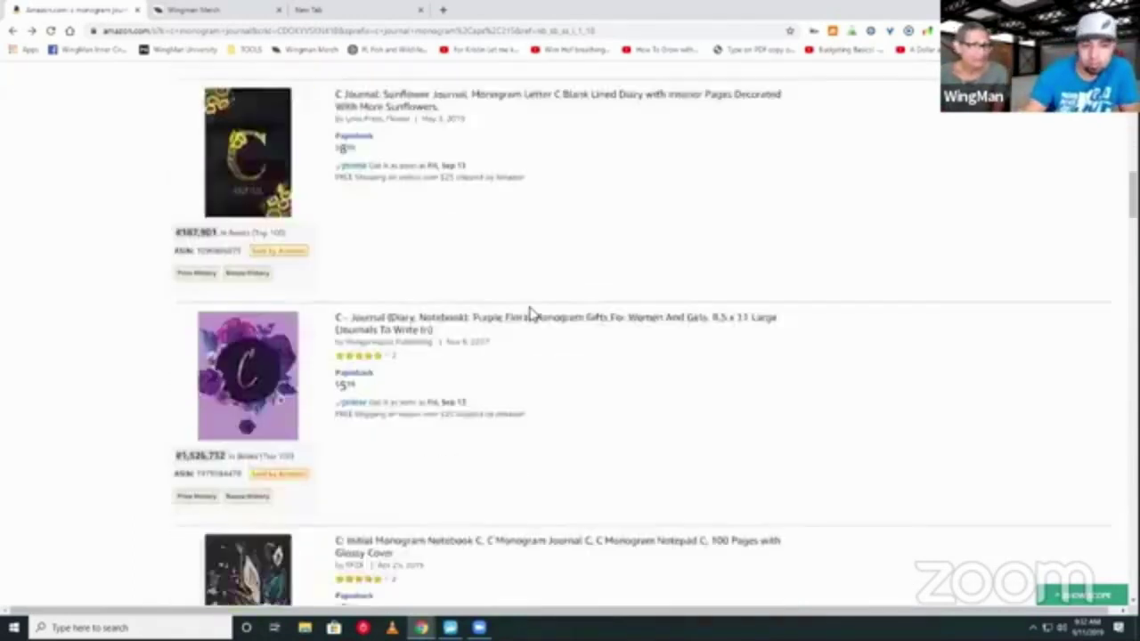
scroll(527, 313, up, 10)
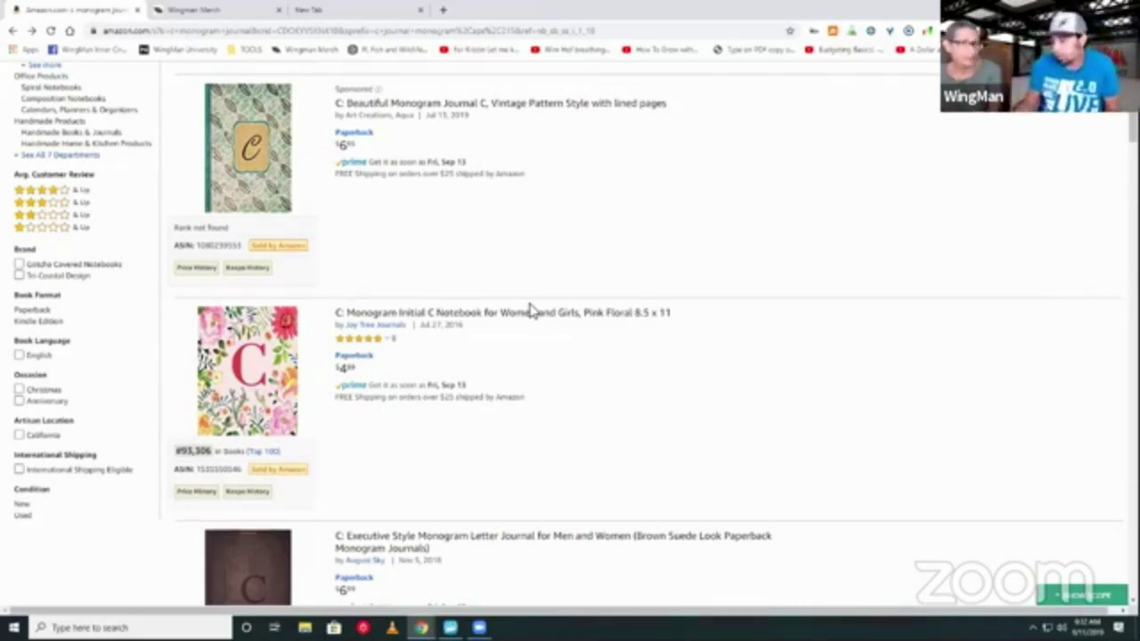
scroll(535, 343, down, 1)
scroll(534, 348, down, 2)
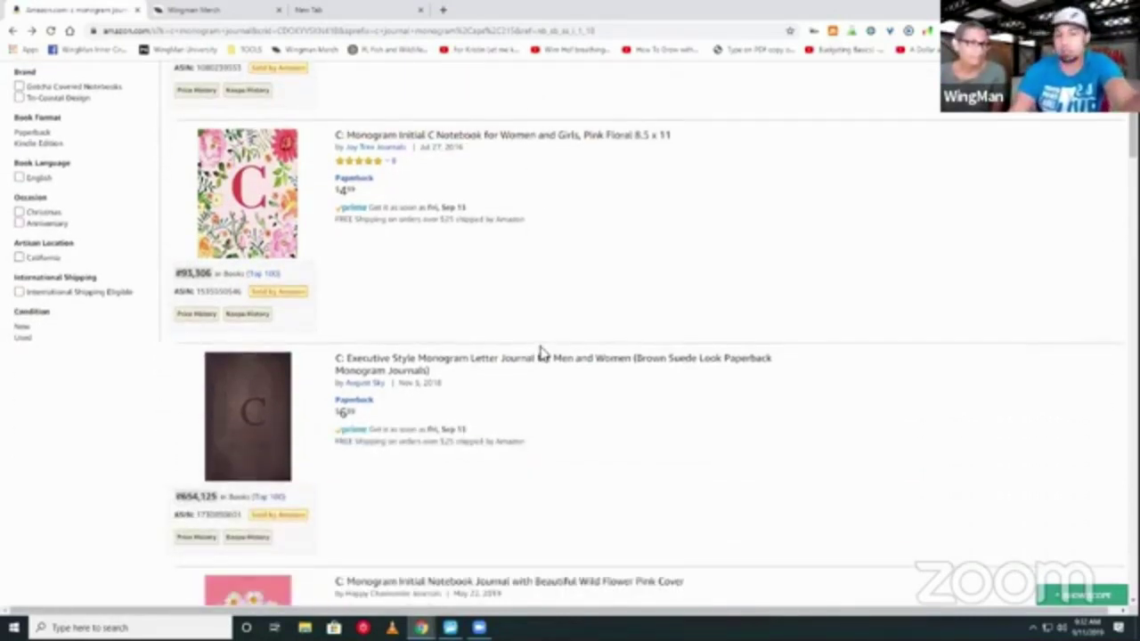
scroll(533, 390, down, 1)
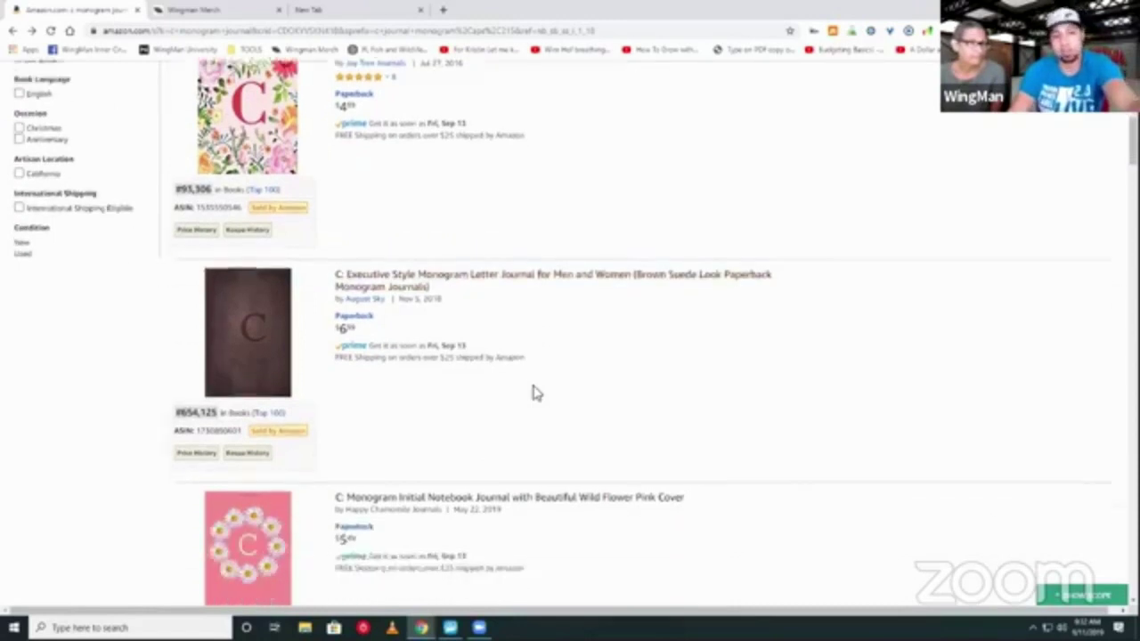
scroll(533, 390, down, 6)
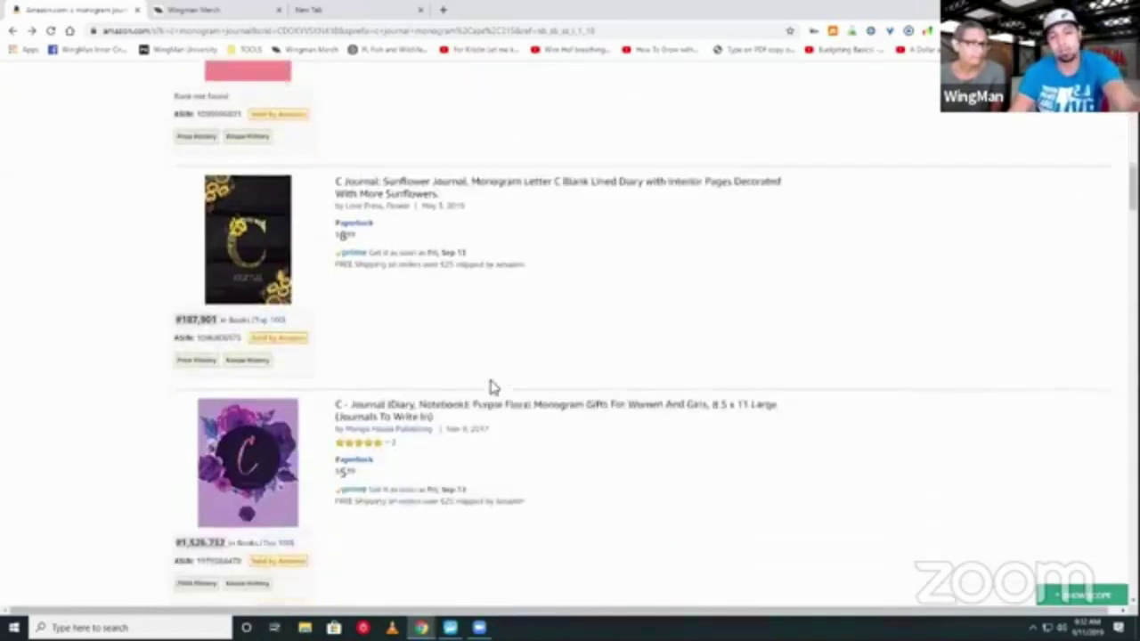
scroll(493, 388, down, 5)
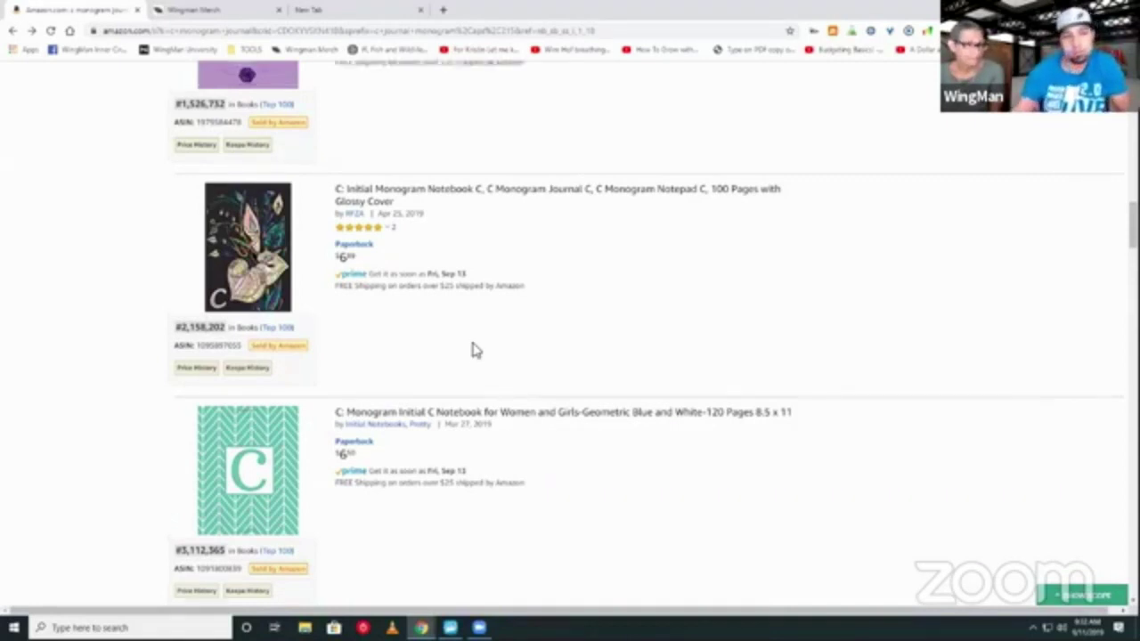
scroll(472, 348, down, 10)
scroll(468, 324, up, 2)
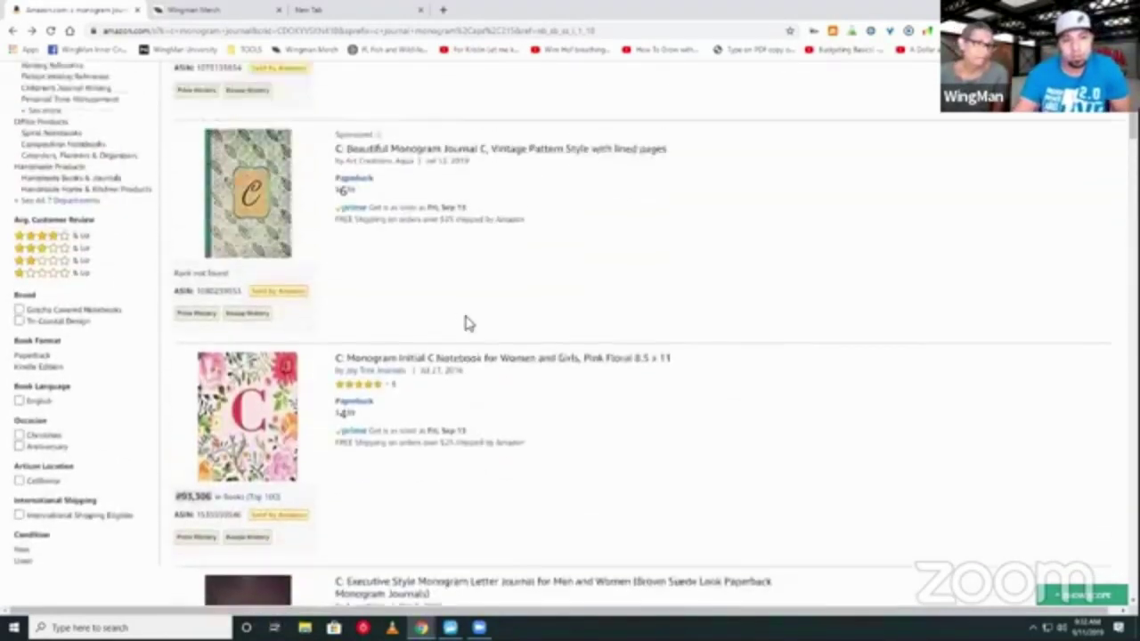
scroll(463, 321, down, 4)
scroll(348, 310, down, 3)
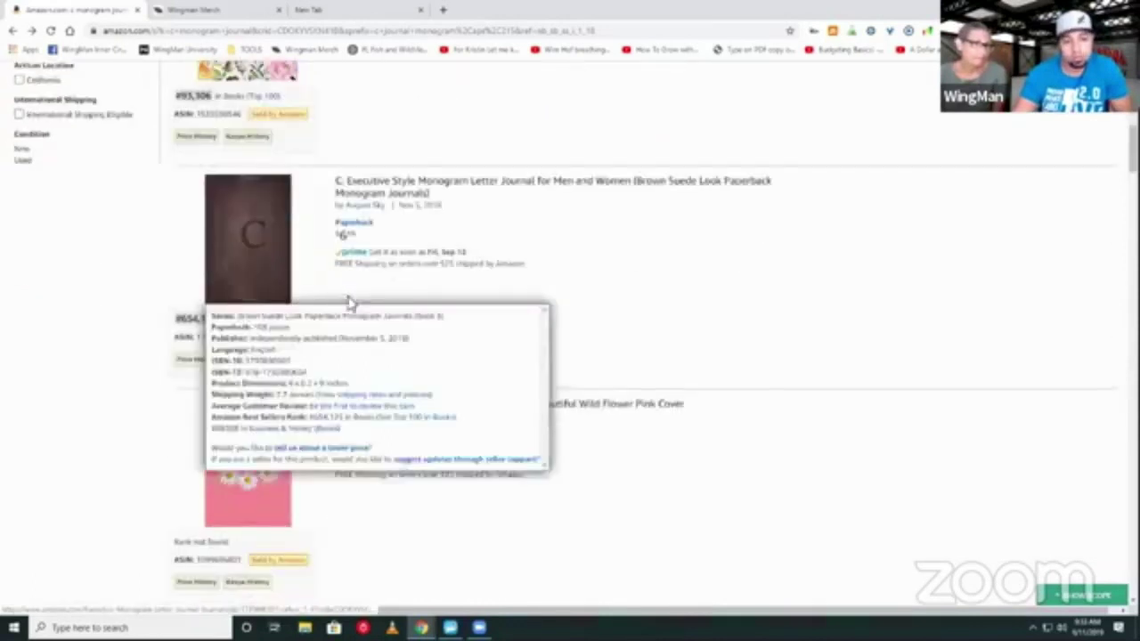
scroll(270, 262, down, 2)
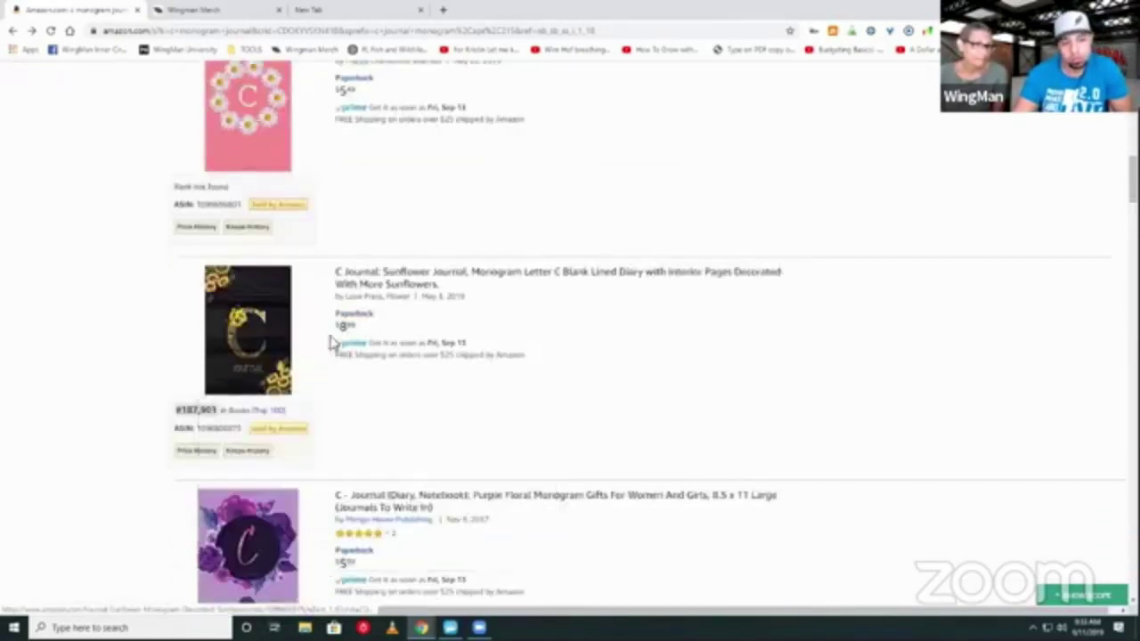
scroll(294, 352, down, 4)
scroll(446, 404, down, 8)
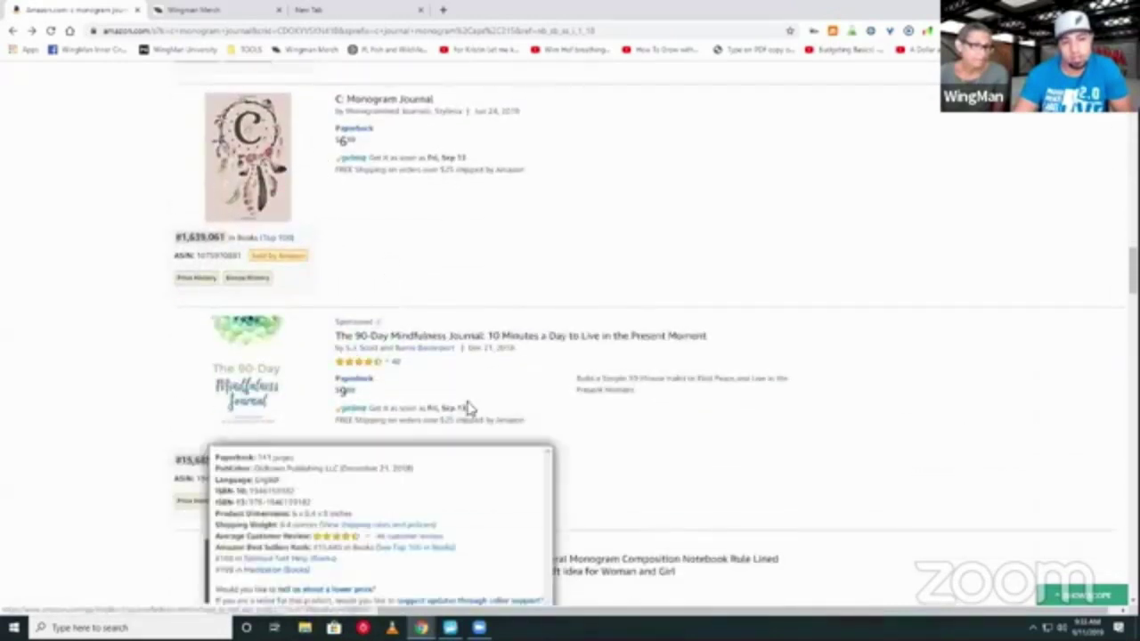
scroll(267, 374, down, 3)
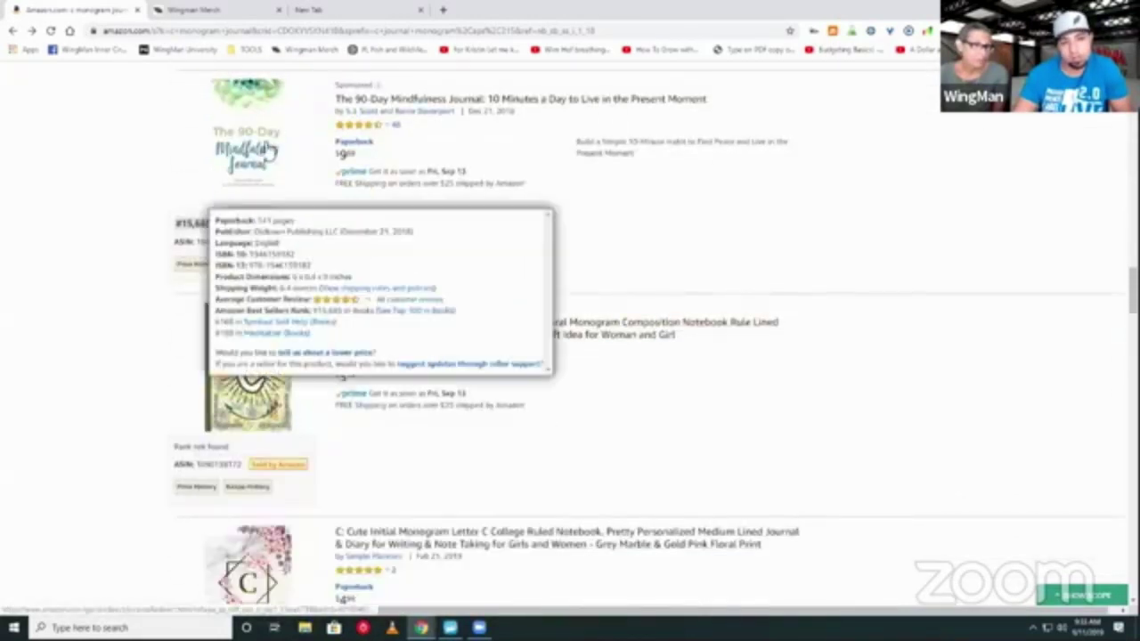
scroll(287, 200, up, 1)
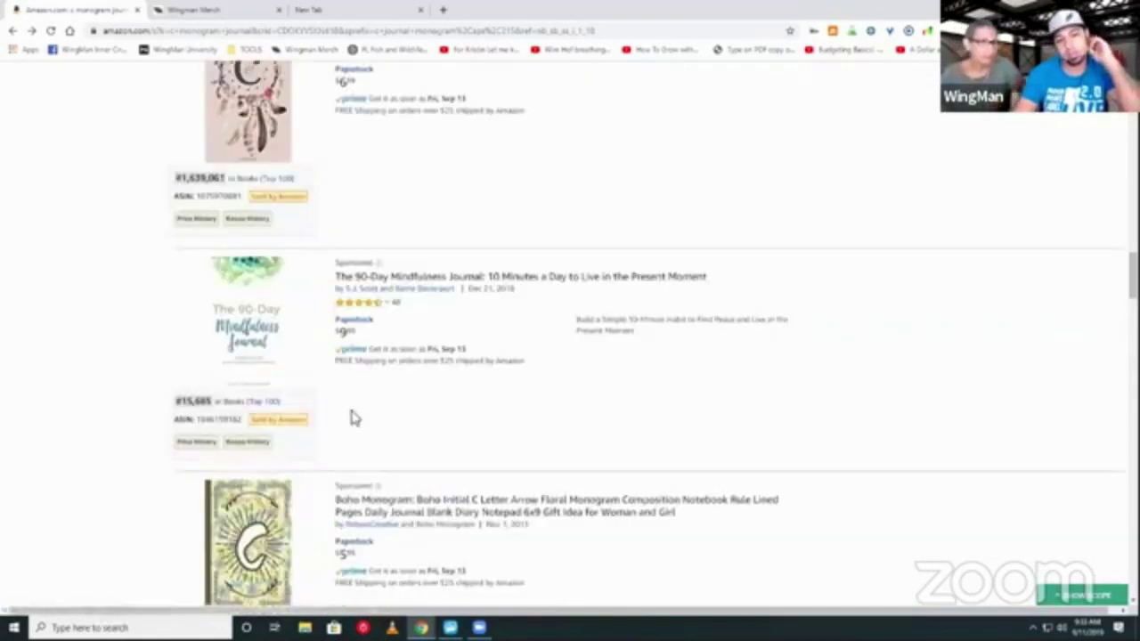
scroll(351, 415, down, 4)
scroll(320, 395, down, 4)
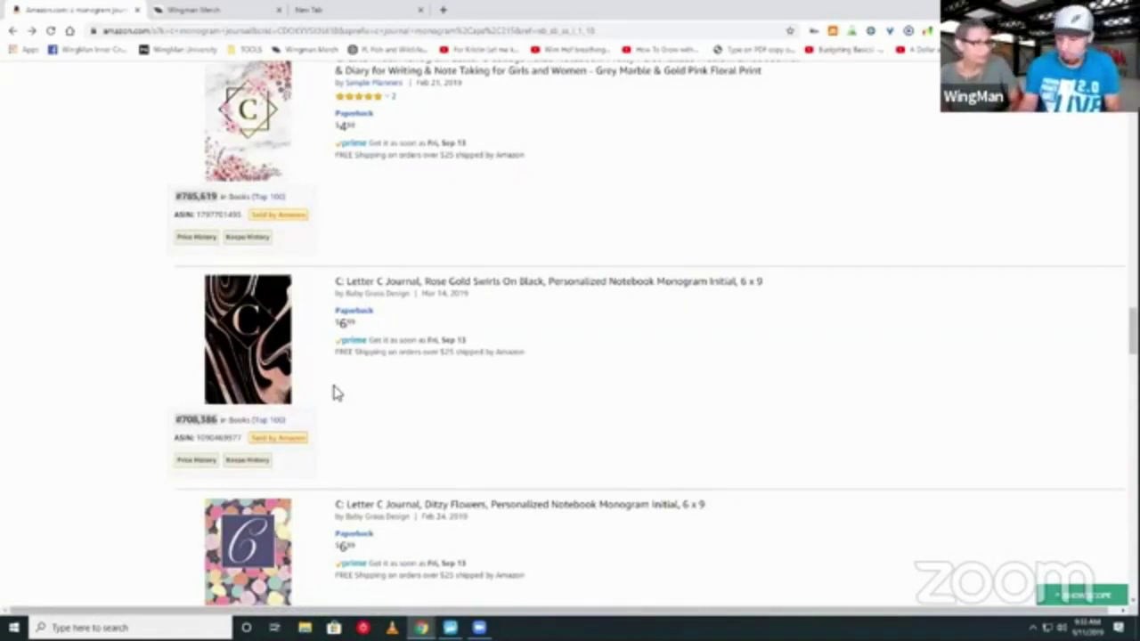
scroll(336, 393, down, 5)
scroll(276, 339, up, 6)
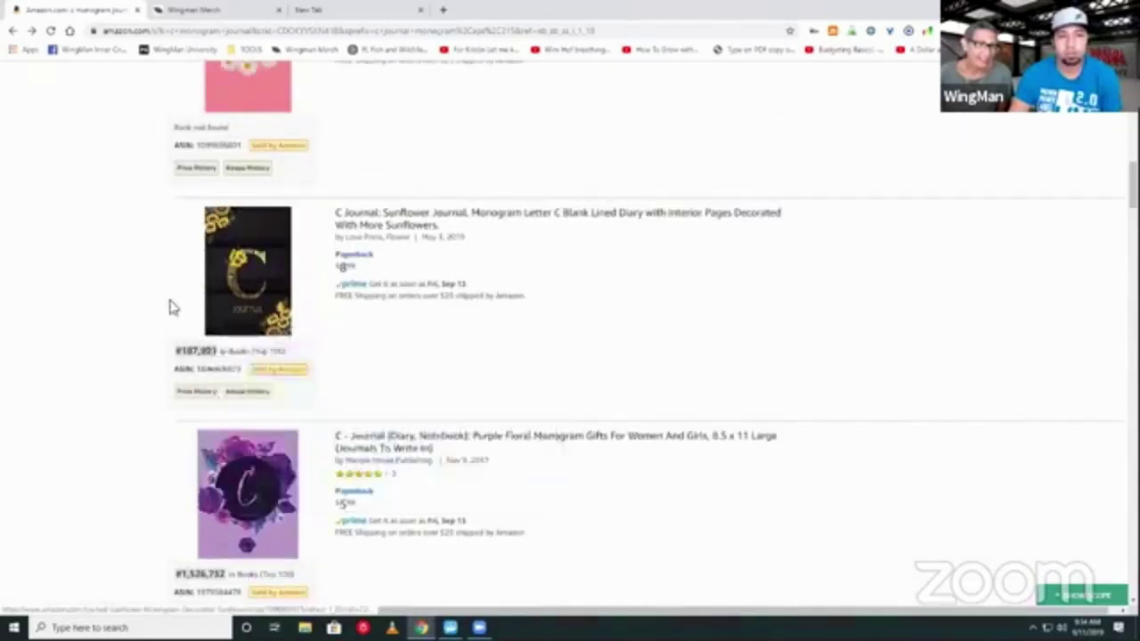
scroll(309, 153, up, 4)
scroll(309, 153, up, 2)
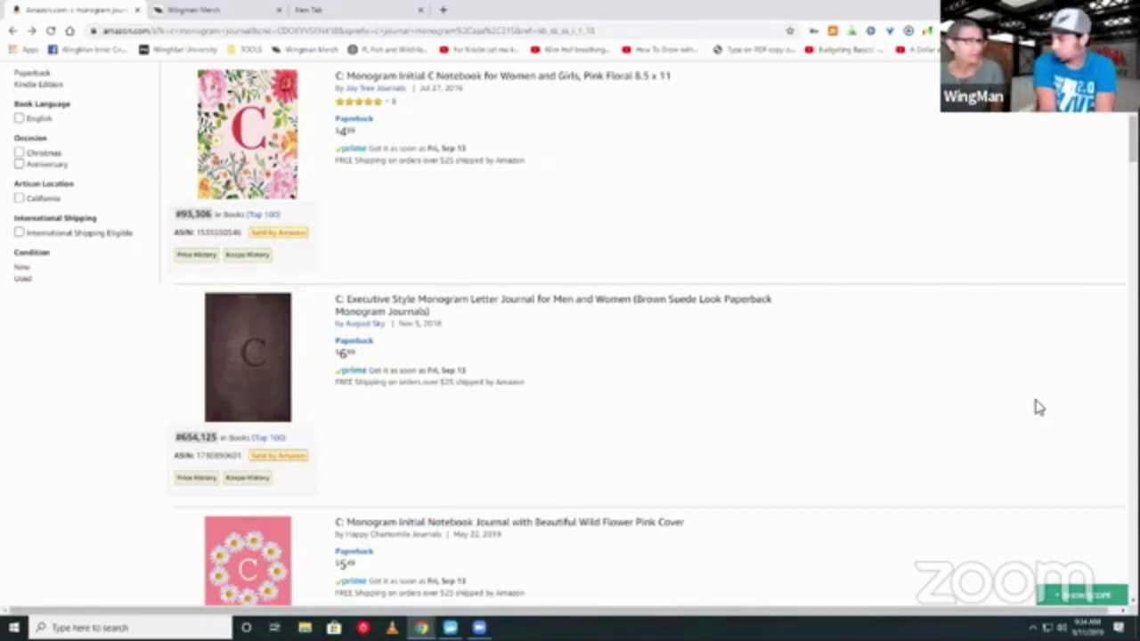
Step: Return to WingMan KeyWords and review the 149-word Singles, Pairs and Triplets title counts
click(214, 10)
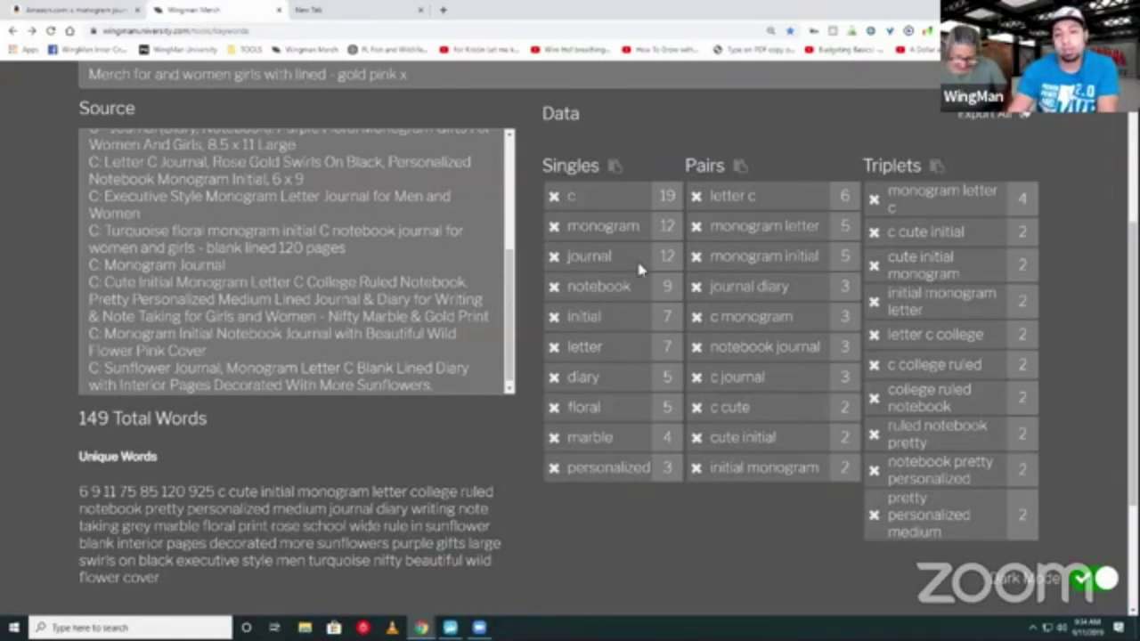
scroll(314, 461, down, 2)
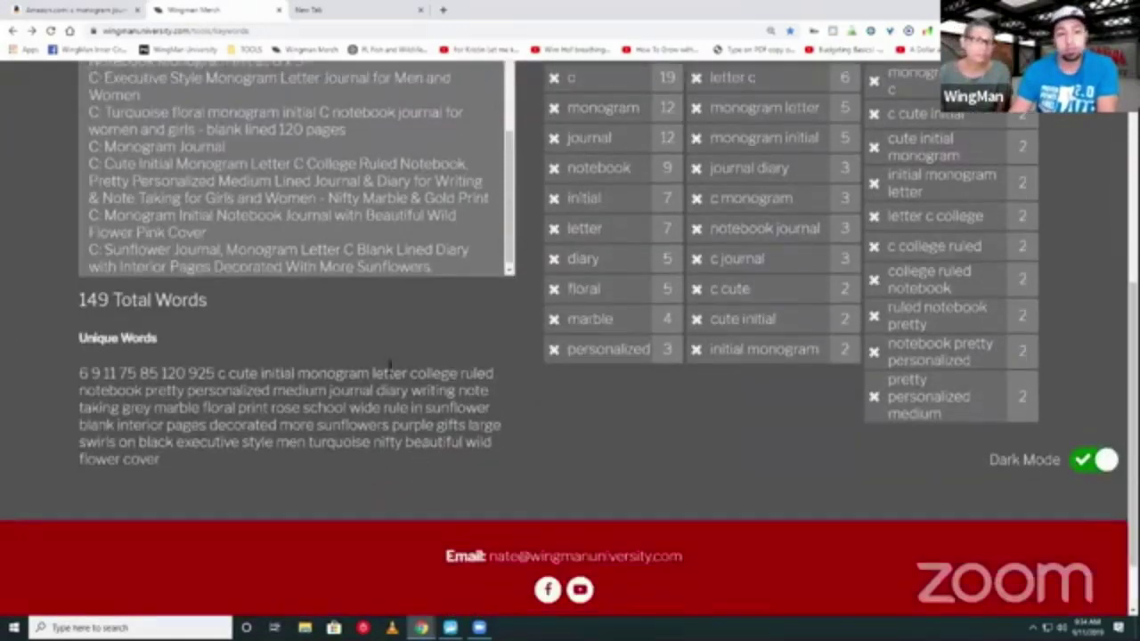
scroll(491, 298, up, 5)
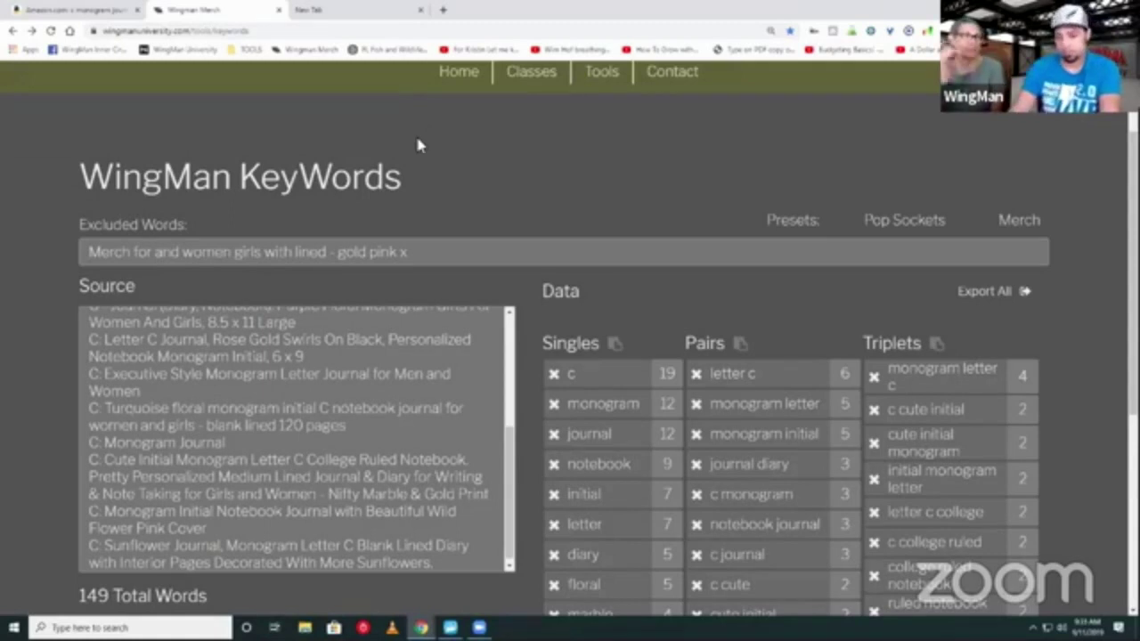
scroll(425, 163, down, 3)
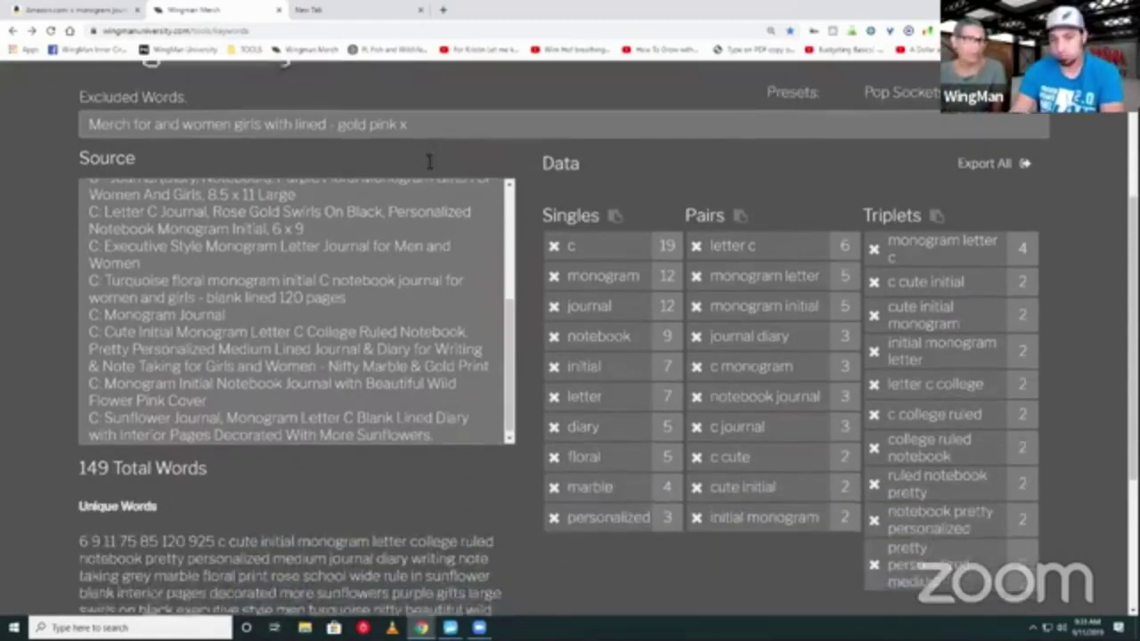